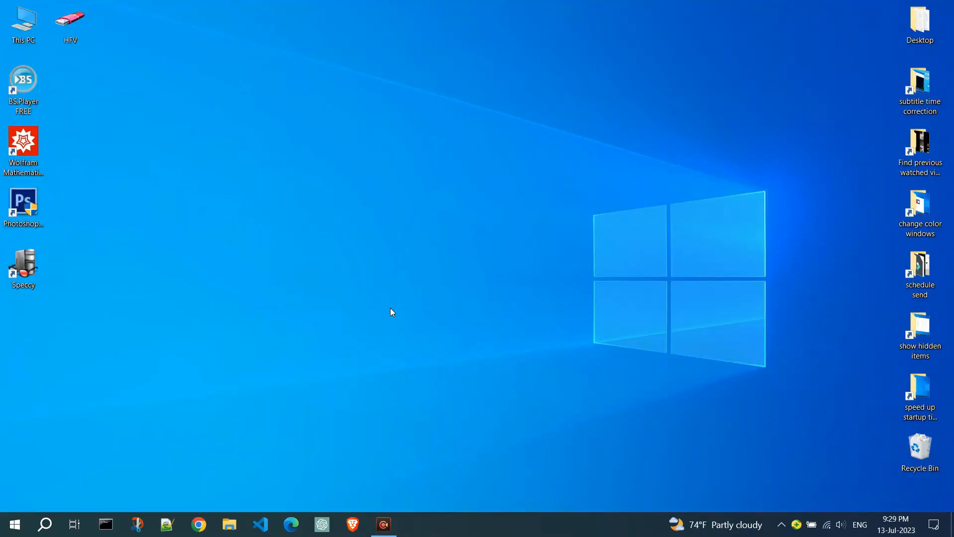
In the Brave browser, search for "download visual studio IDE" and open Microsoft's Visual Studio 2022 IDE page
click(352, 524)
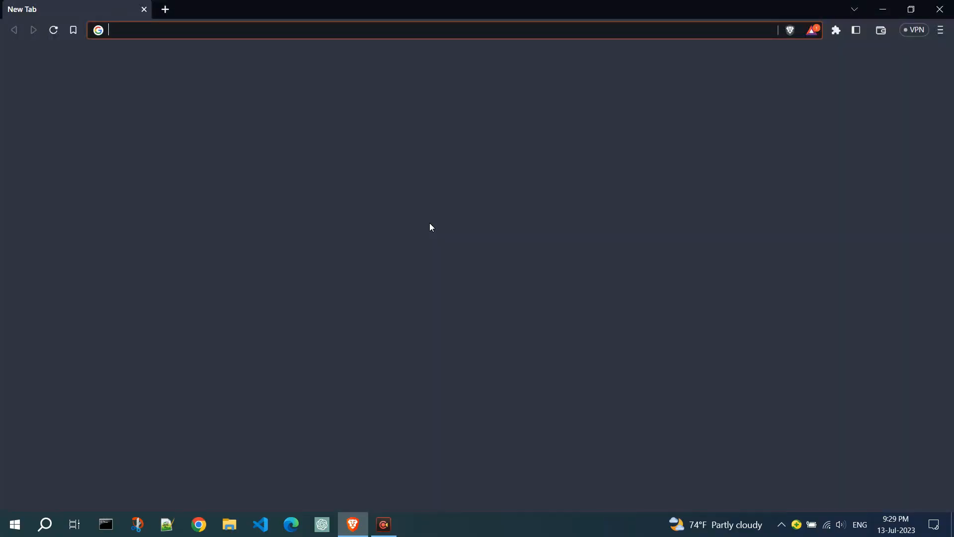
text(download visual)
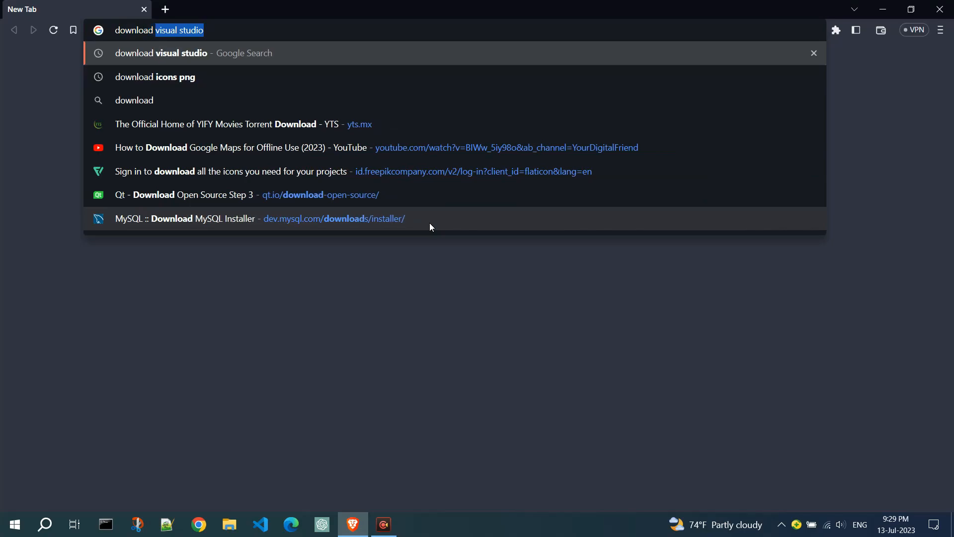
text( s)
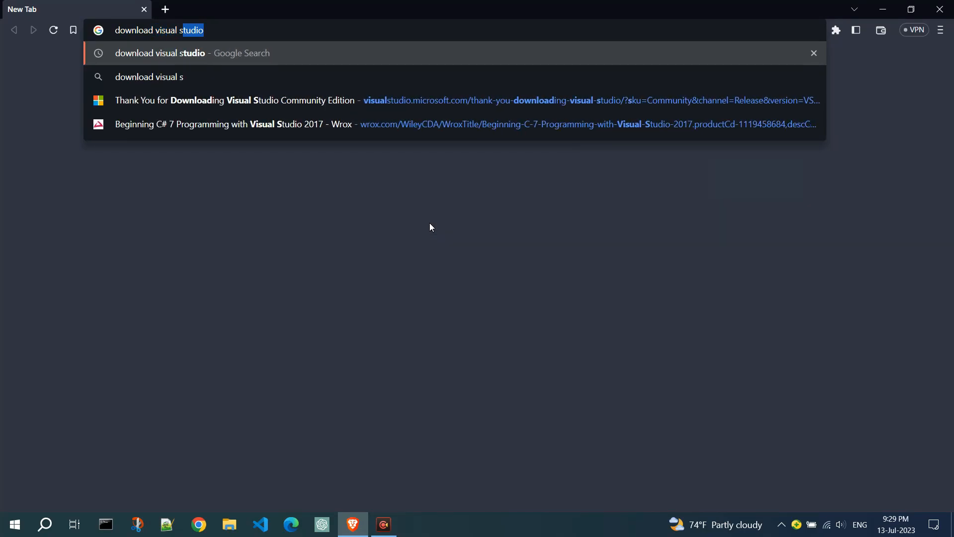
text(tudio IDE)
key(Return)
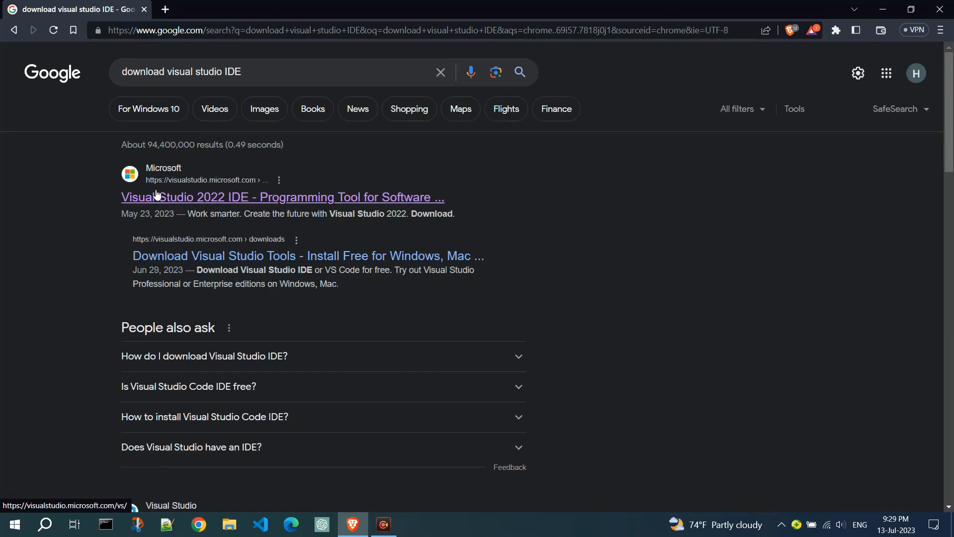
click(400, 204)
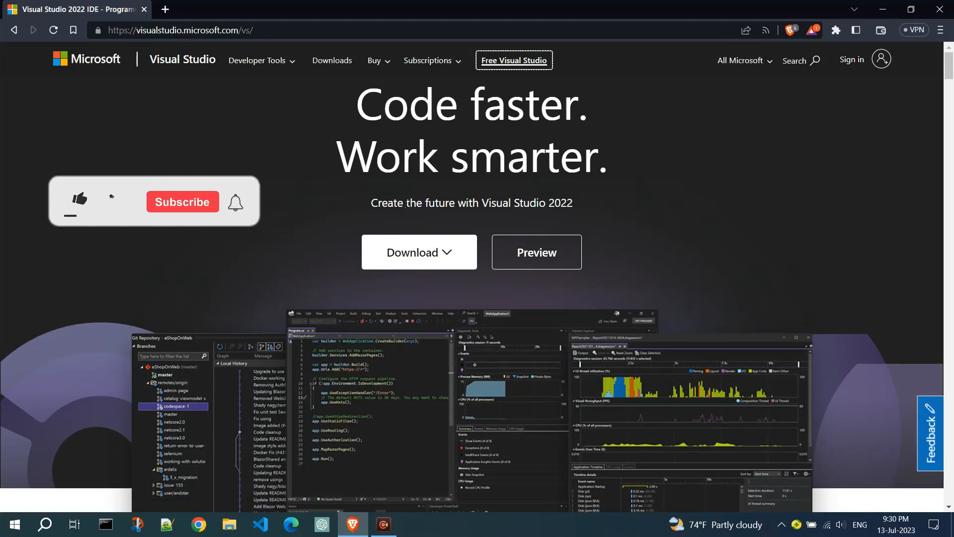
Download the Community 2022 installer as VisualStudioSetup to the Downloads folder, and run it past the initial license notice
click(448, 254)
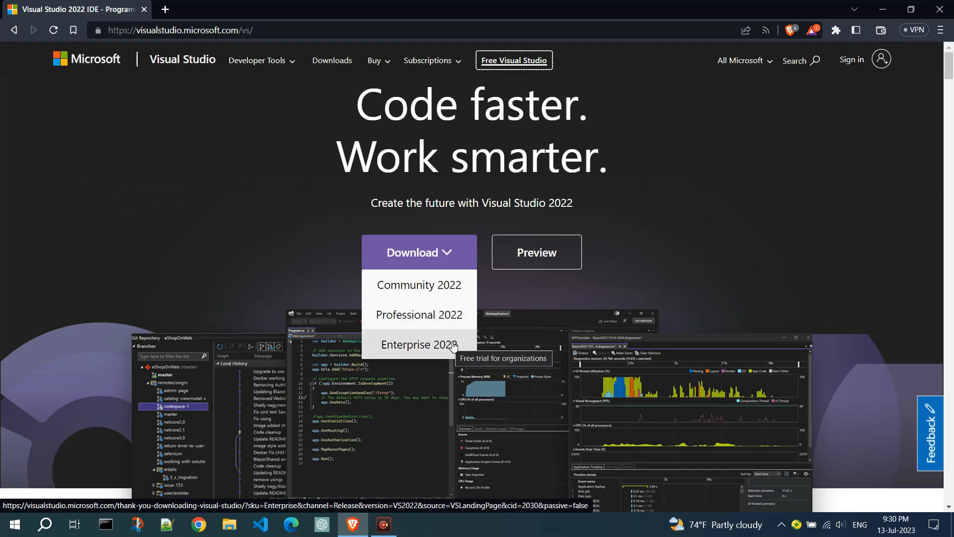
click(458, 289)
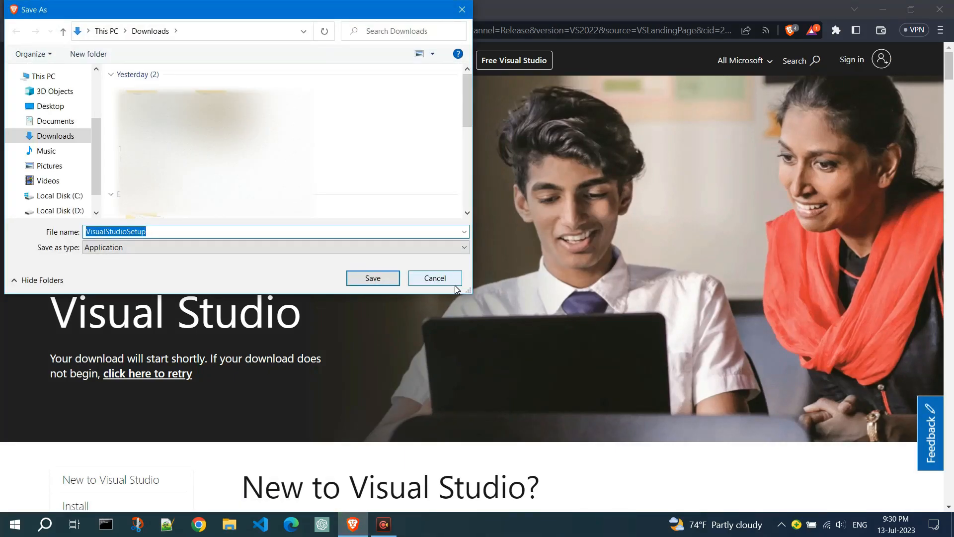
click(382, 274)
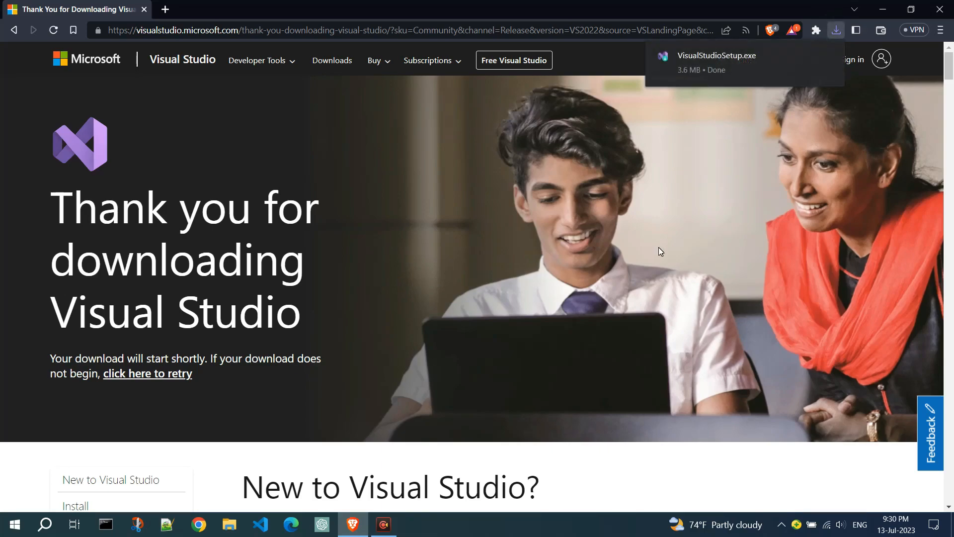
click(737, 59)
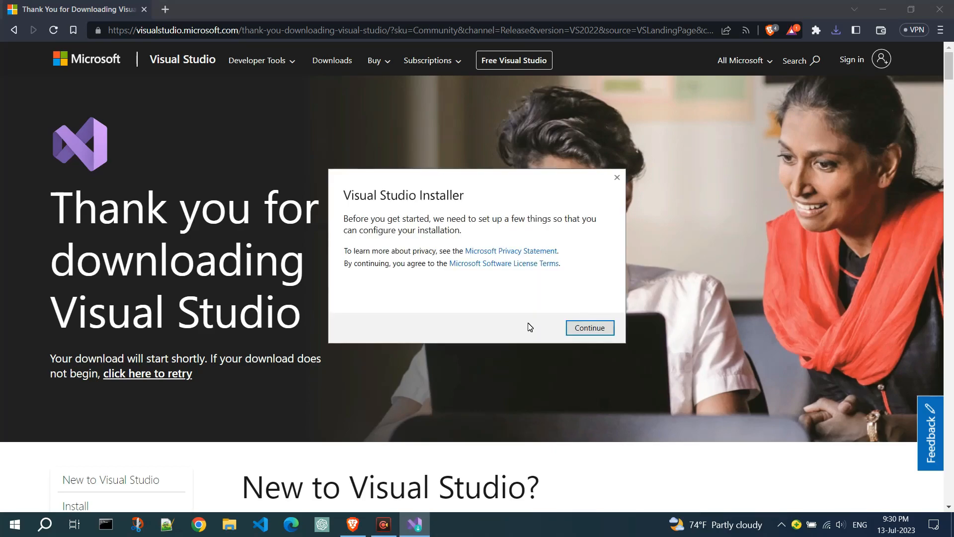
click(606, 330)
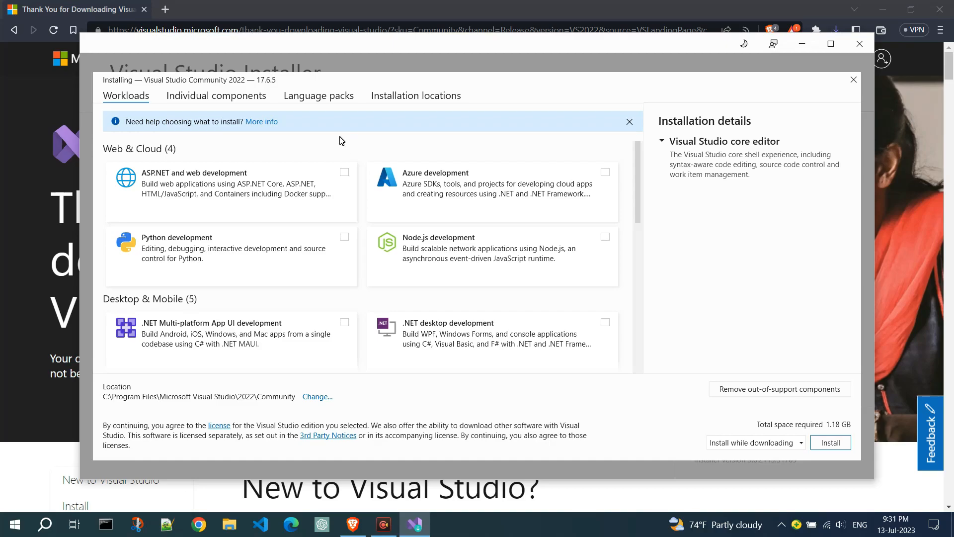
Select the ASP.NET and web development, .NET Multi-platform App UI development and .NET desktop development workloads for installation
click(345, 173)
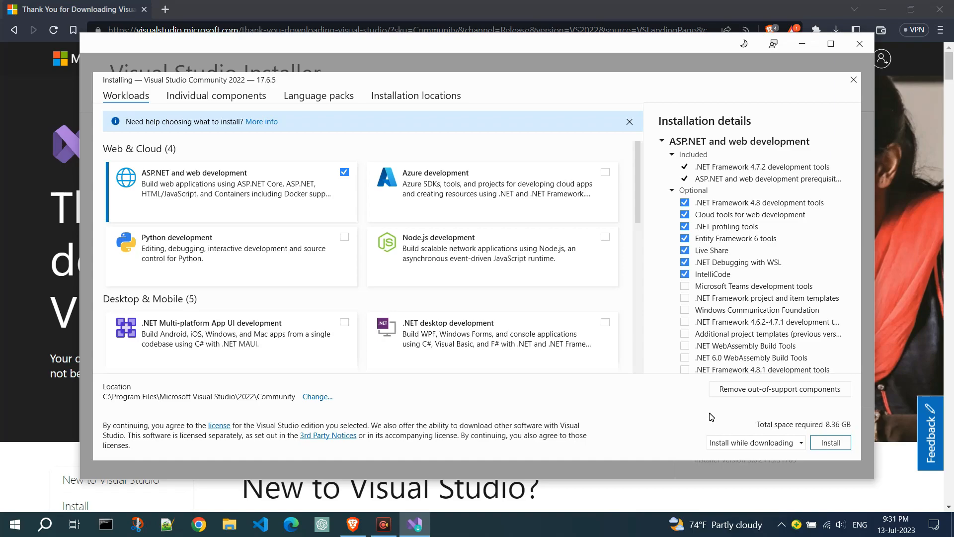
scroll(755, 255, down, 1)
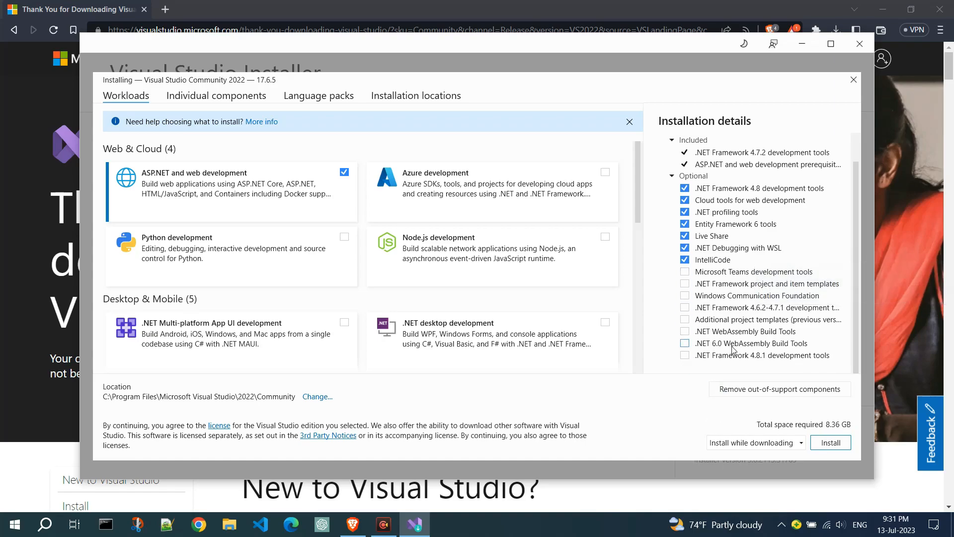
scroll(710, 313, up, 2)
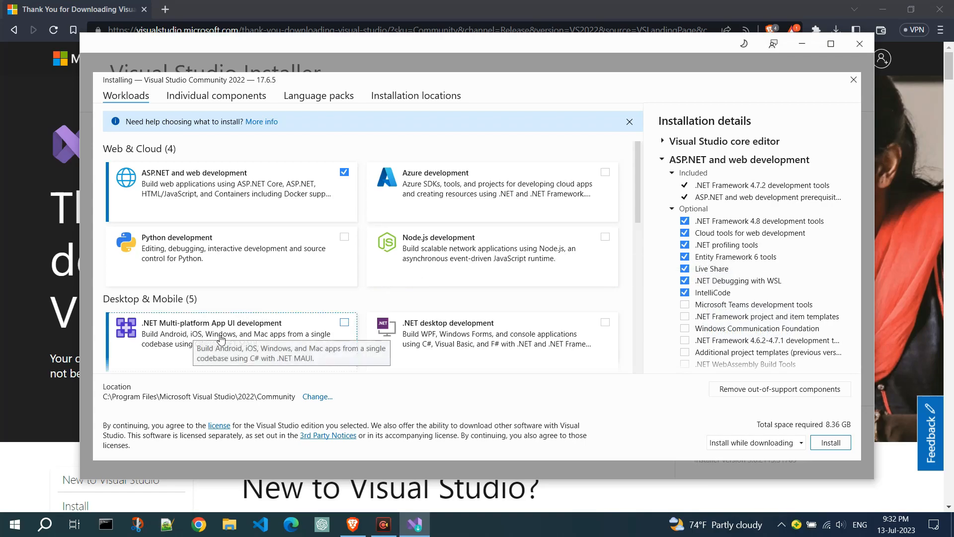
click(351, 327)
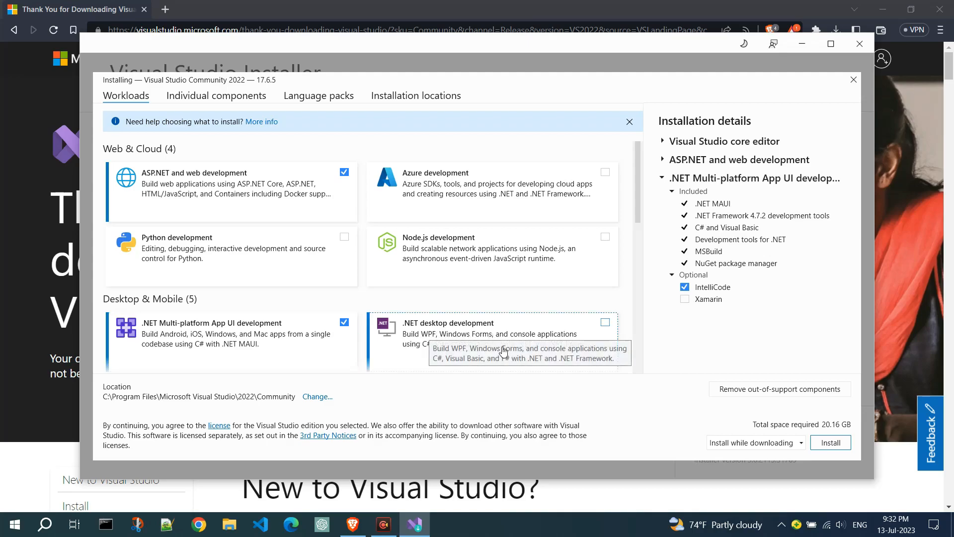
click(606, 323)
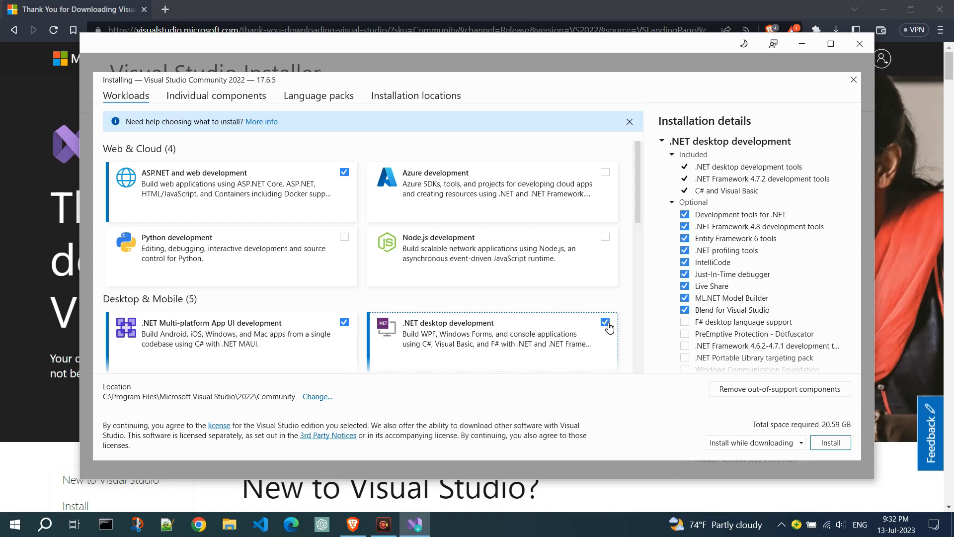
Add the Data storage and processing workload from Other Toolsets to the installation
scroll(507, 285, down, 3)
scroll(507, 284, down, 5)
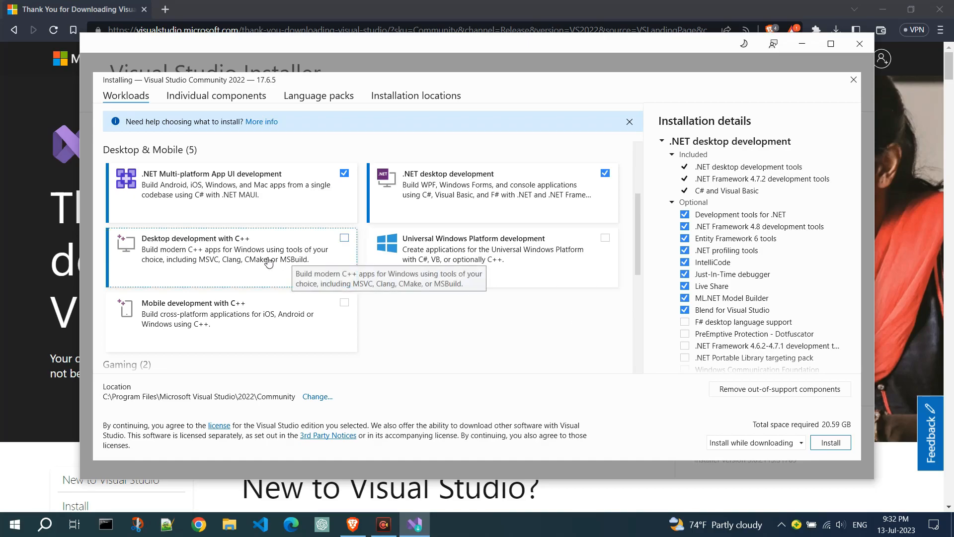
scroll(444, 326, down, 5)
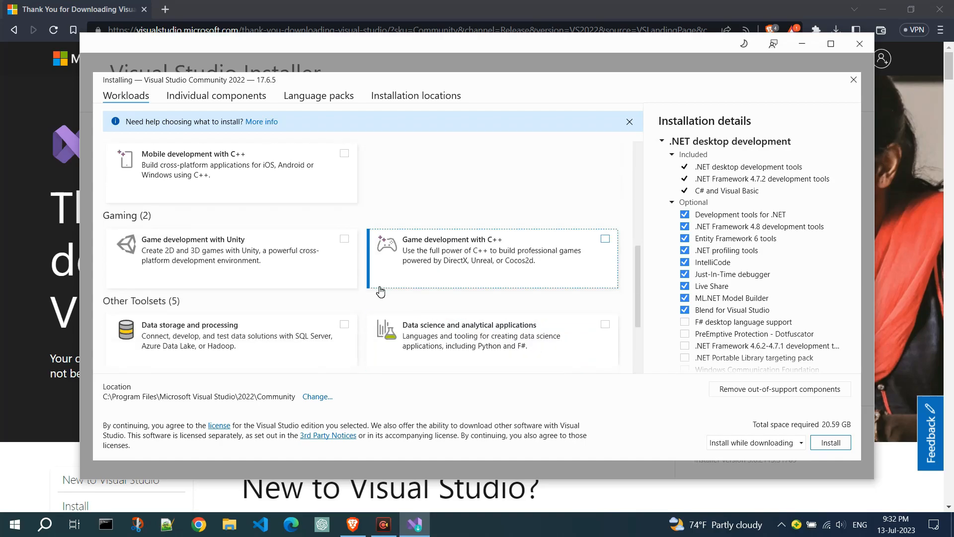
scroll(372, 312, down, 4)
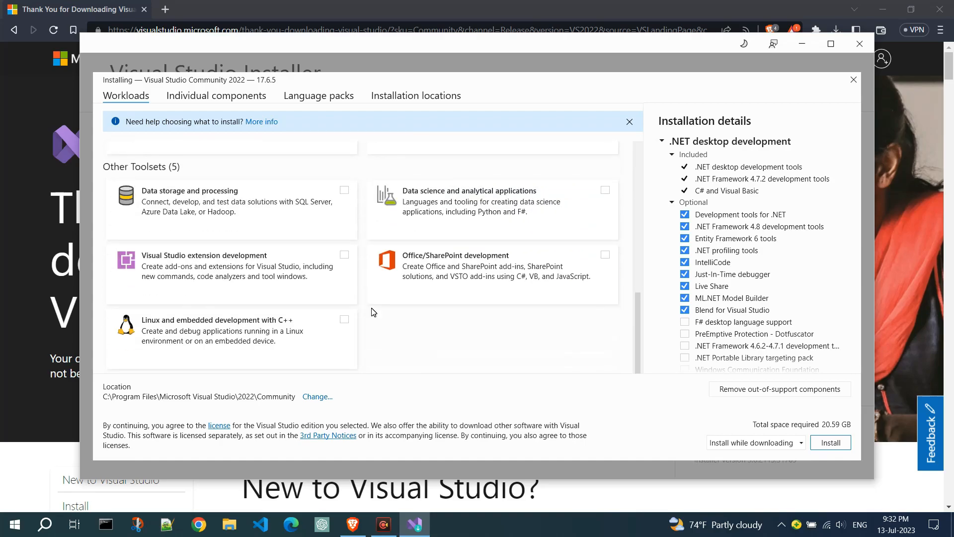
click(344, 190)
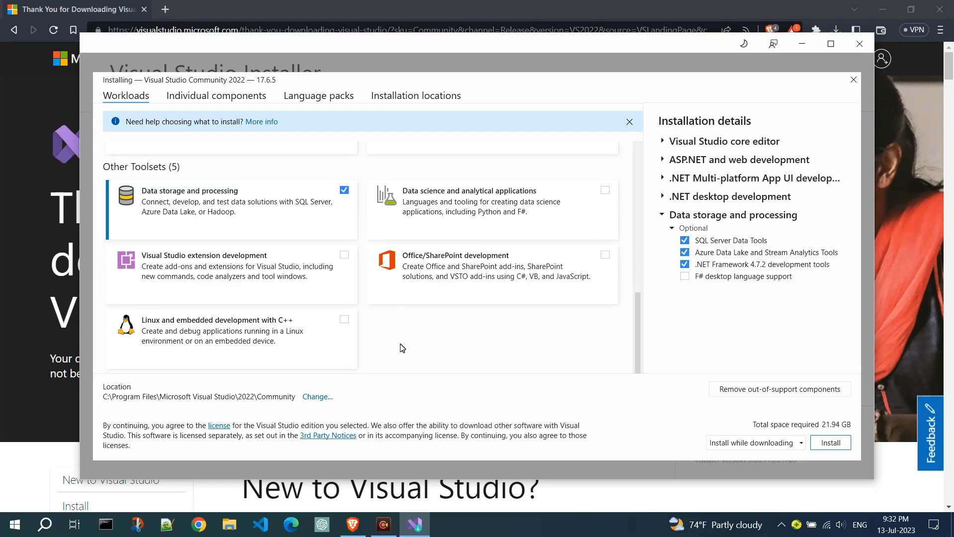
Keep the Install while downloading mode and start installing the selected workloads
click(803, 445)
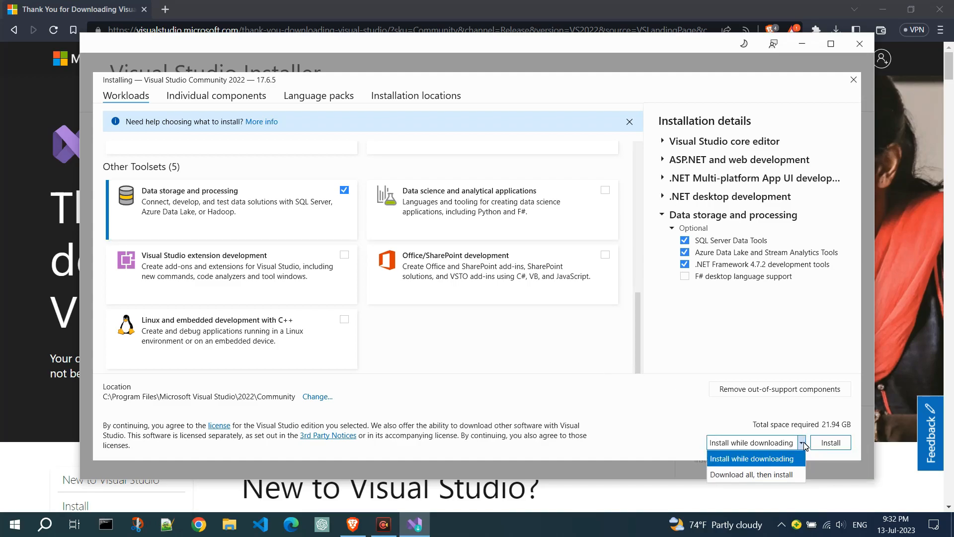
click(803, 444)
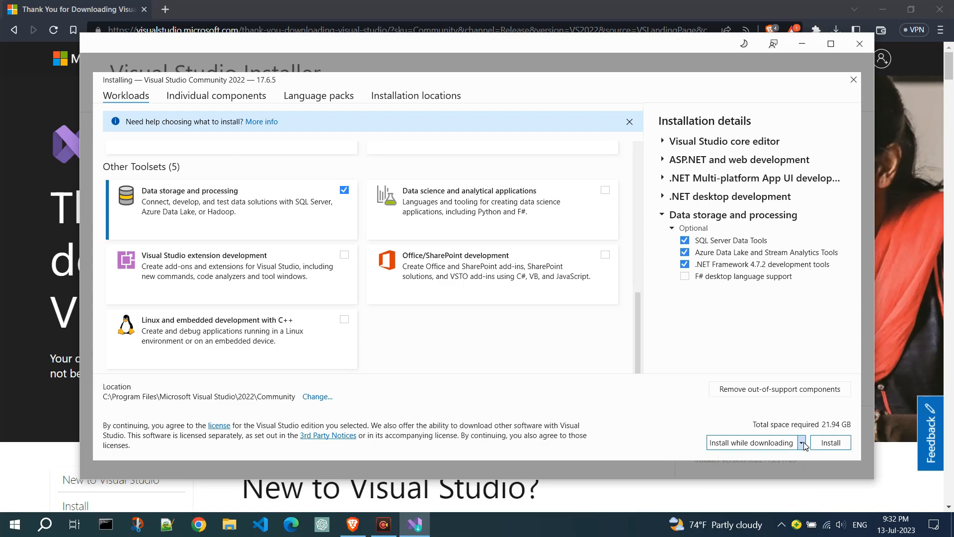
click(829, 443)
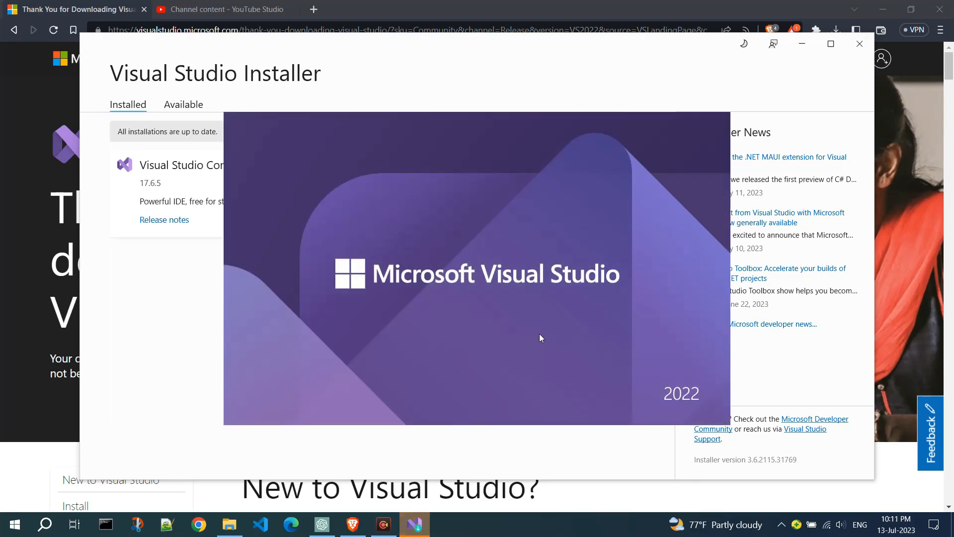
click(419, 525)
click(419, 525)
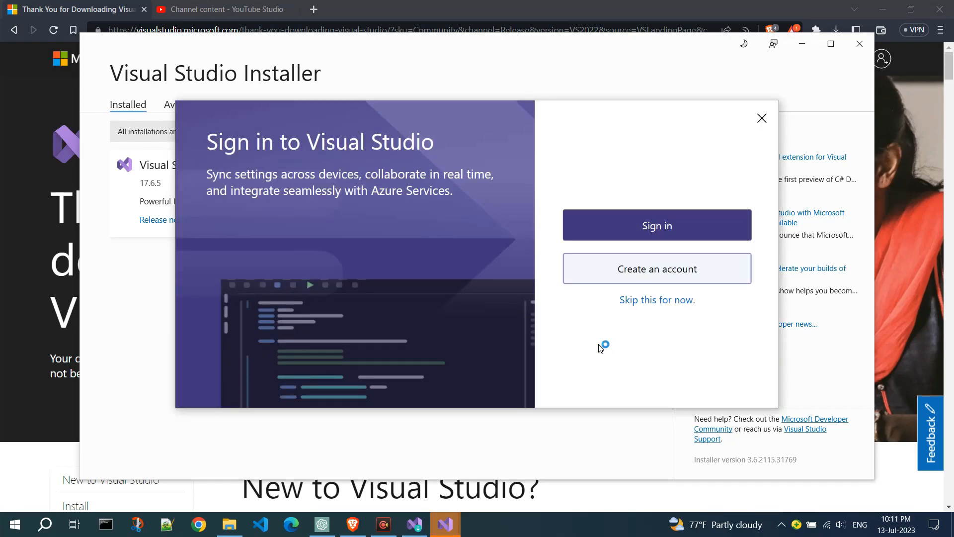
Complete the first launch of Visual Studio without signing in, using the Light color theme, and continue without code
click(674, 303)
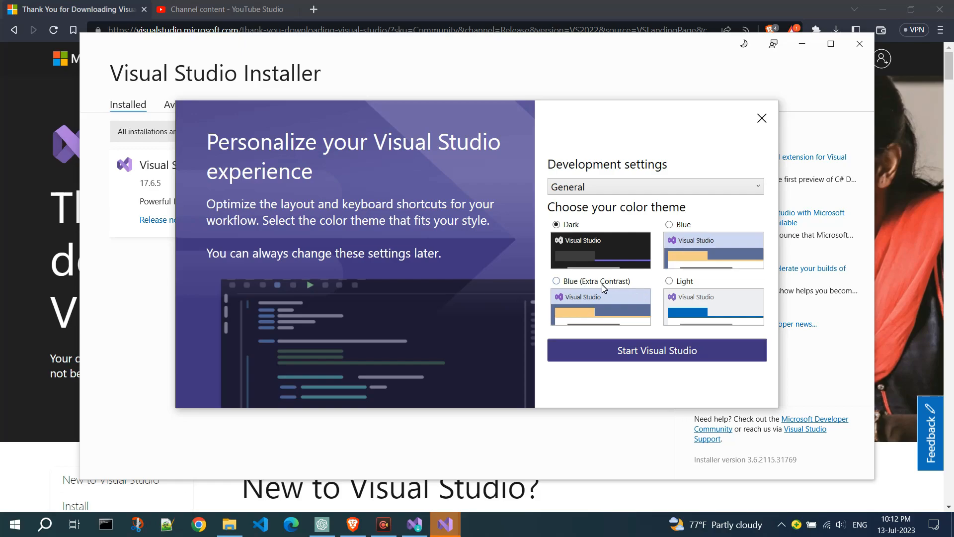
click(669, 281)
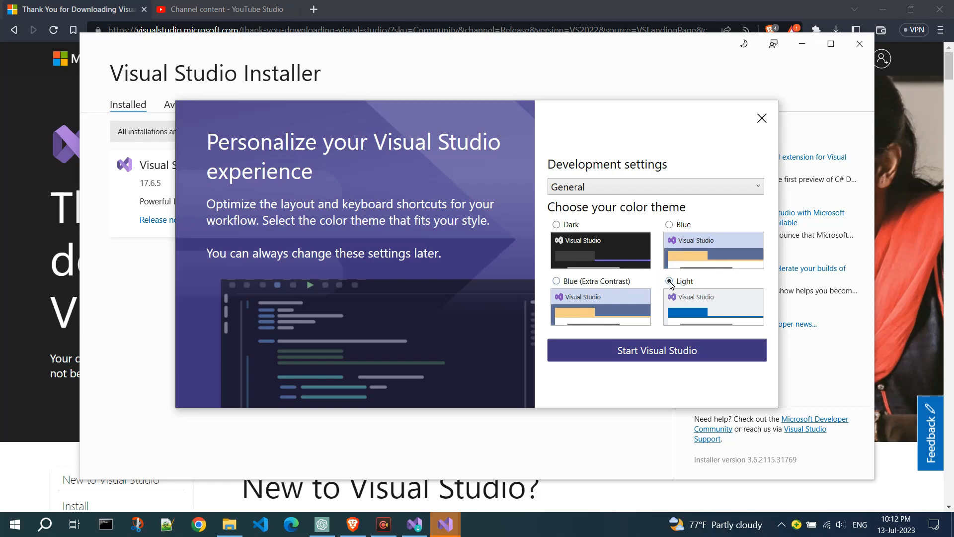
click(650, 354)
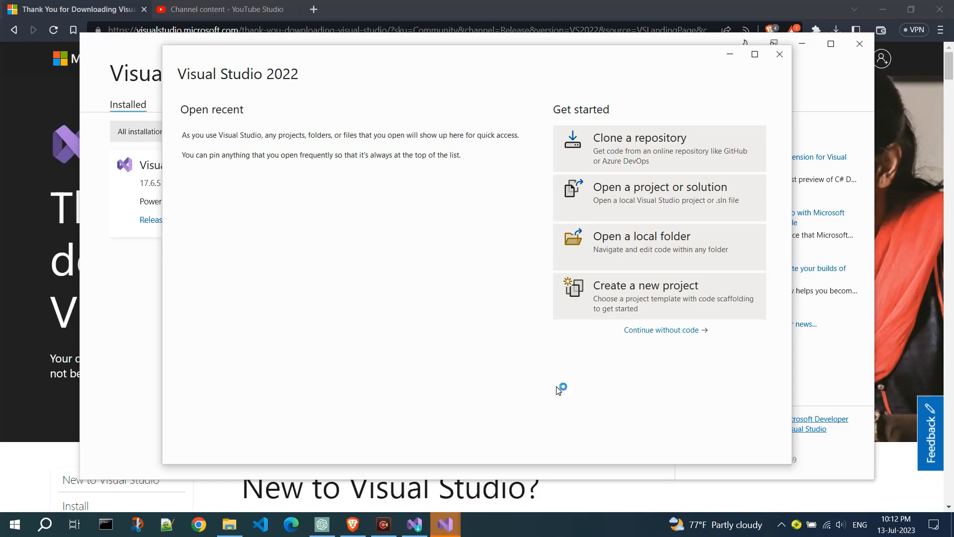
click(643, 331)
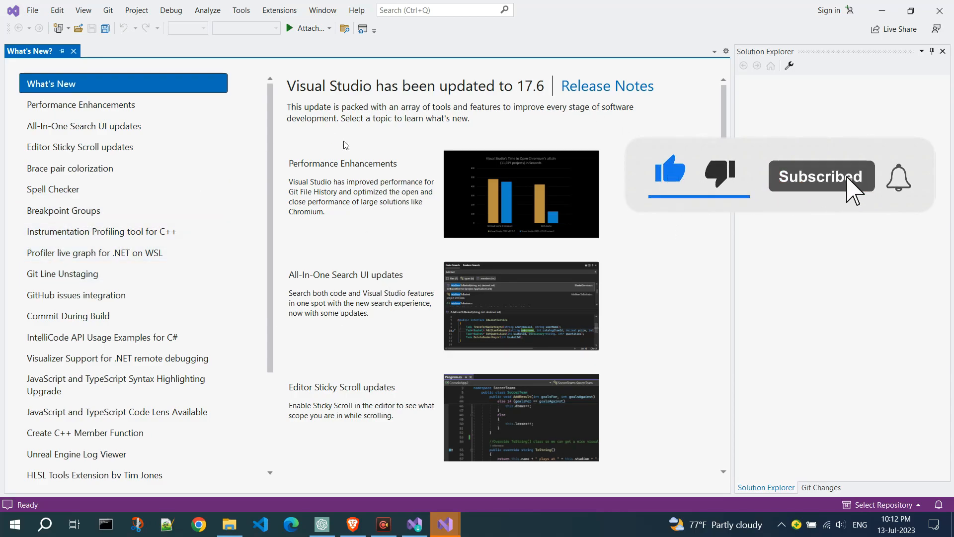
click(32, 12)
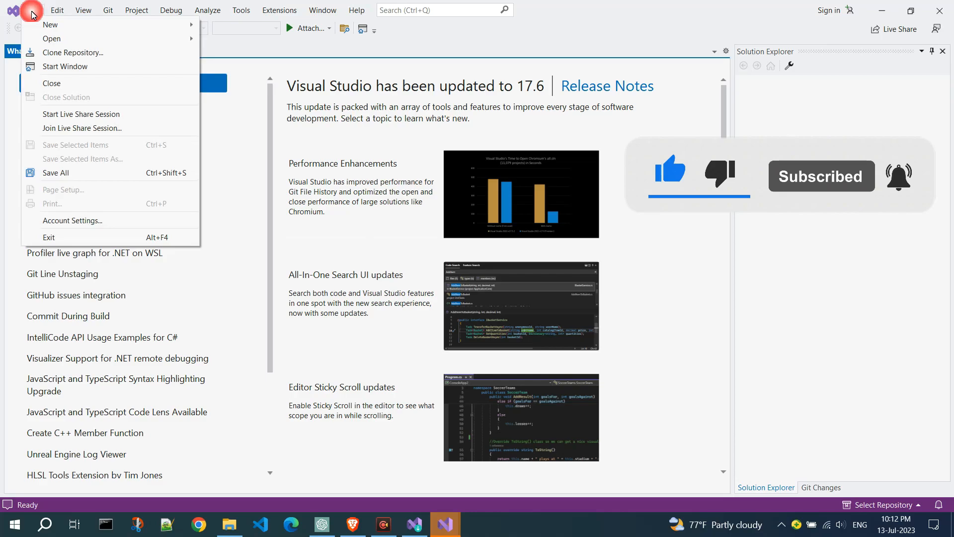
click(32, 11)
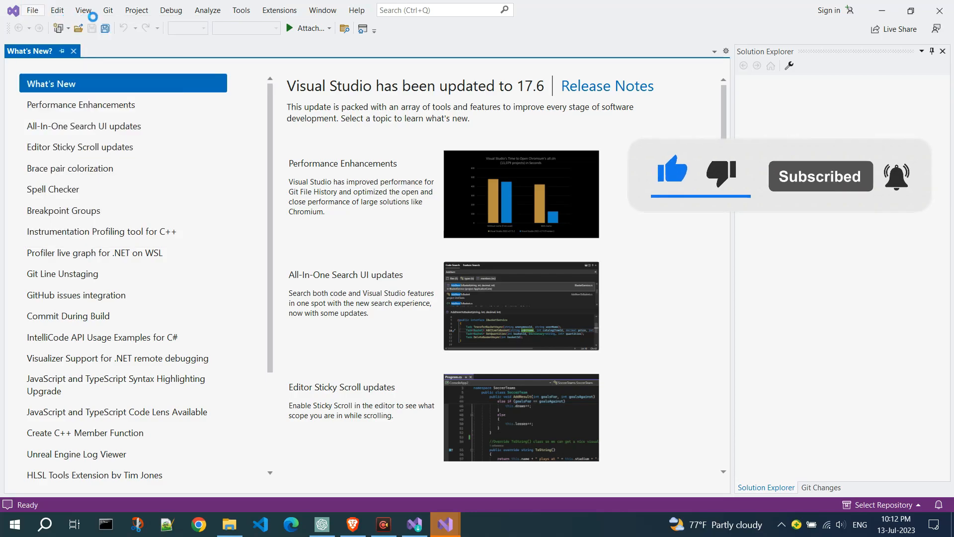
click(56, 11)
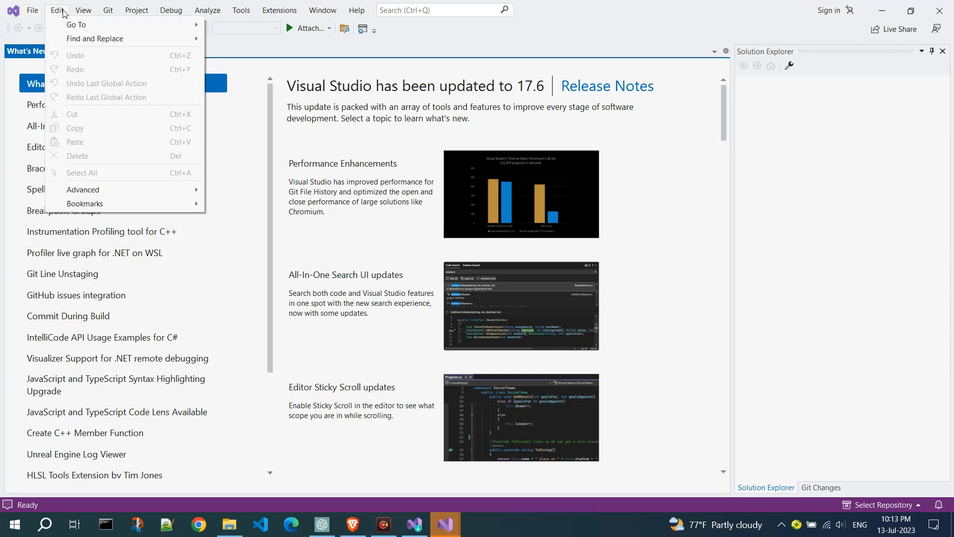
click(83, 11)
click(99, 12)
Open the dialog for creating a new project
click(32, 11)
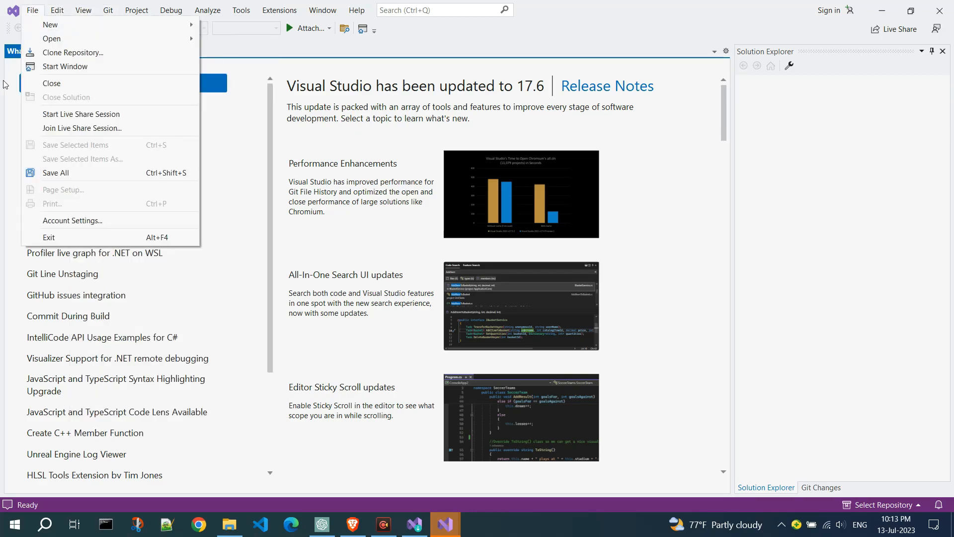
mouse_move(60, 28)
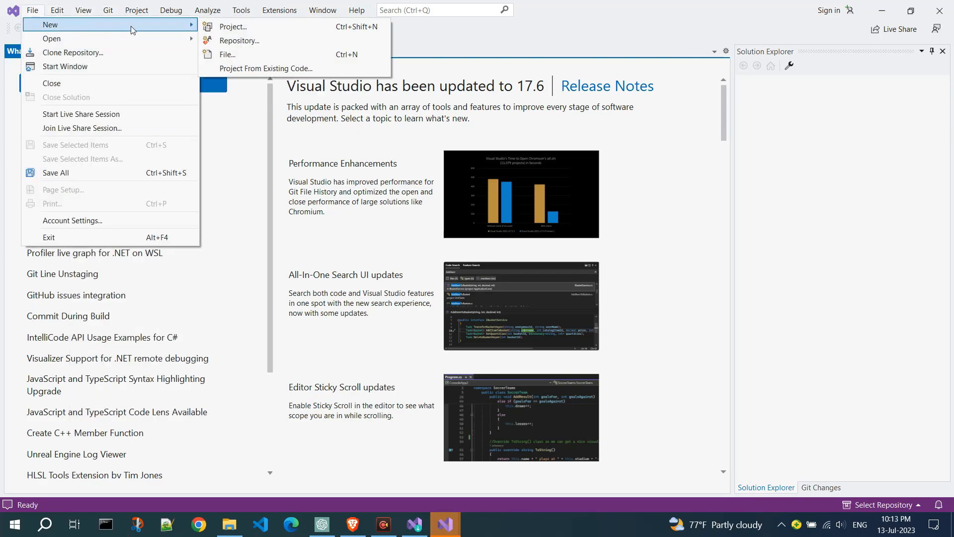
click(224, 27)
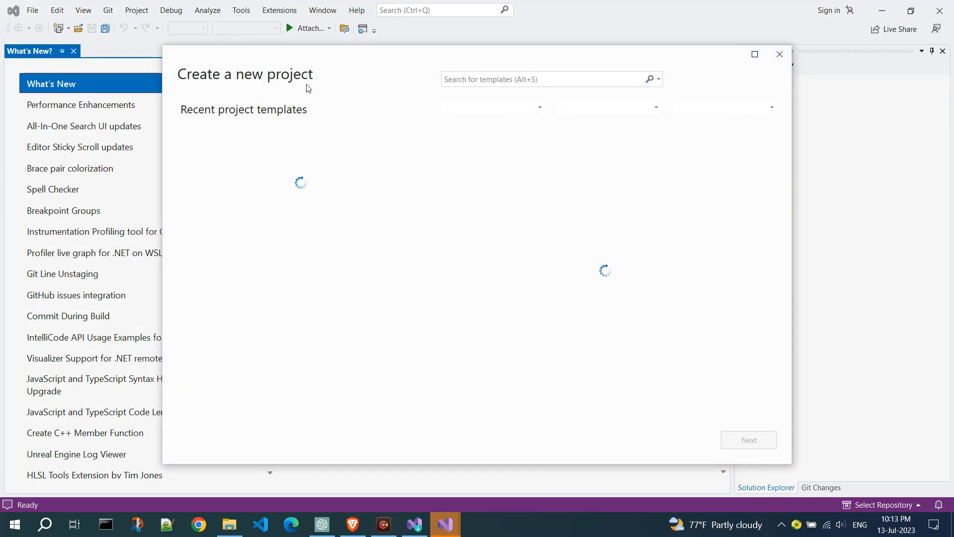